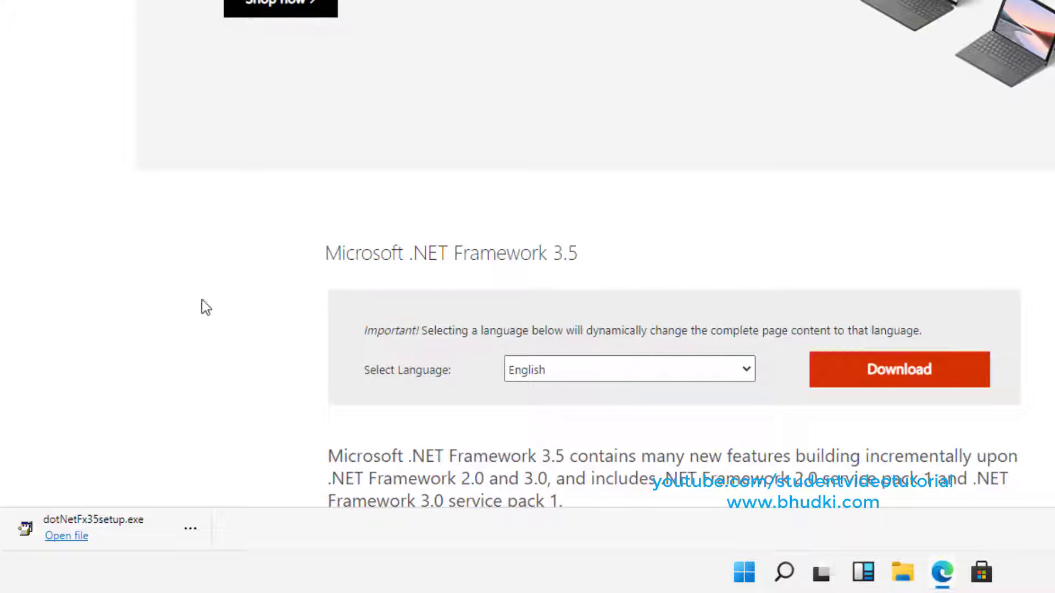
Approve the UAC prompt, let Windows Update download .NET Framework 3.5, and dismiss error 0x800F0950
left_click(75, 552)
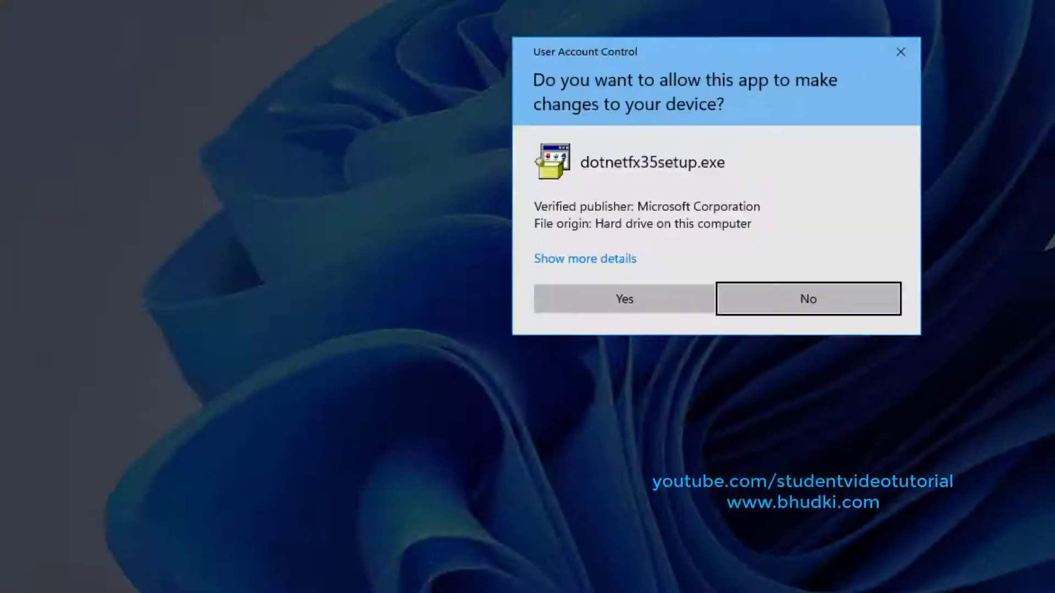
left_click(478, 401)
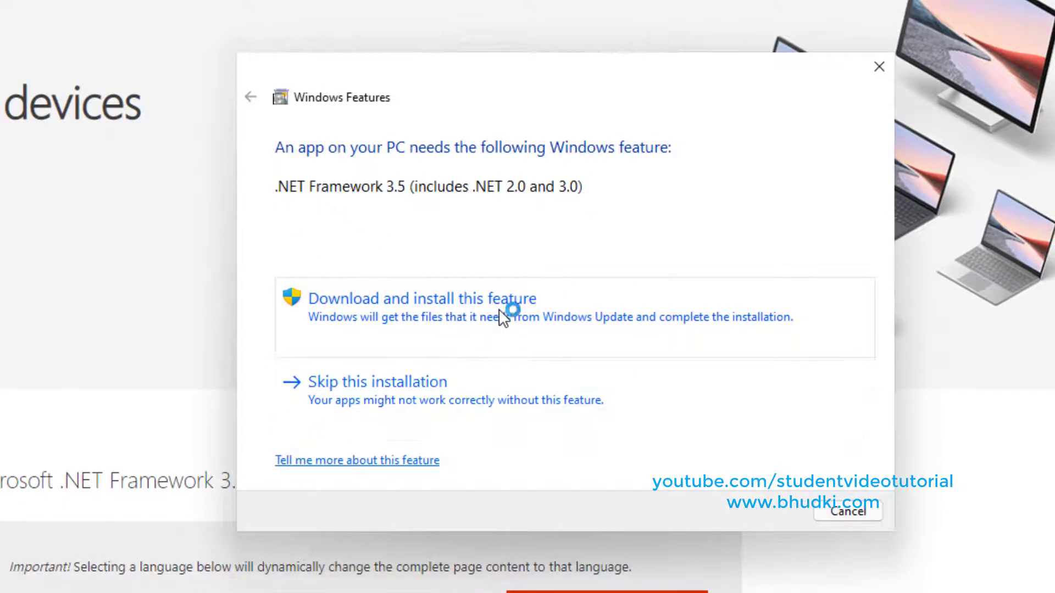
left_click(504, 307)
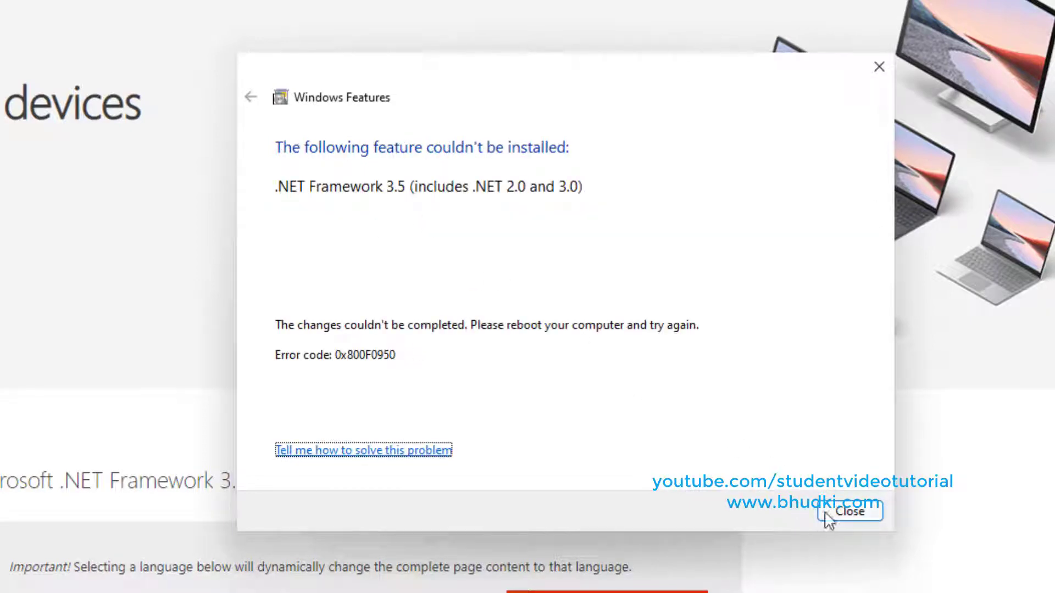
left_click(849, 512)
Search 'turn' and launch Turn Windows features on or off
key("super+s")
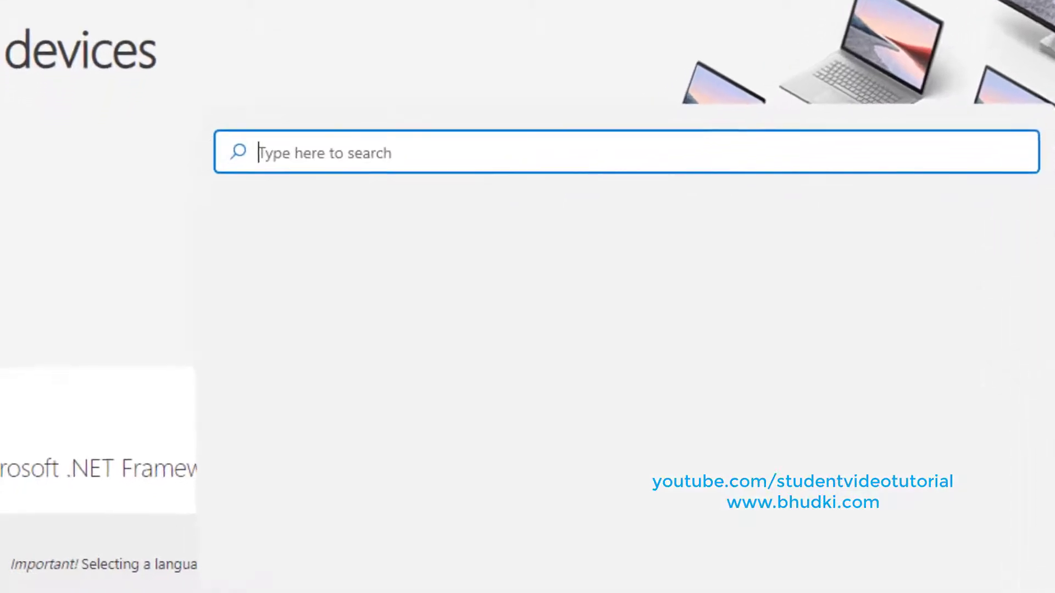
type("turn ")
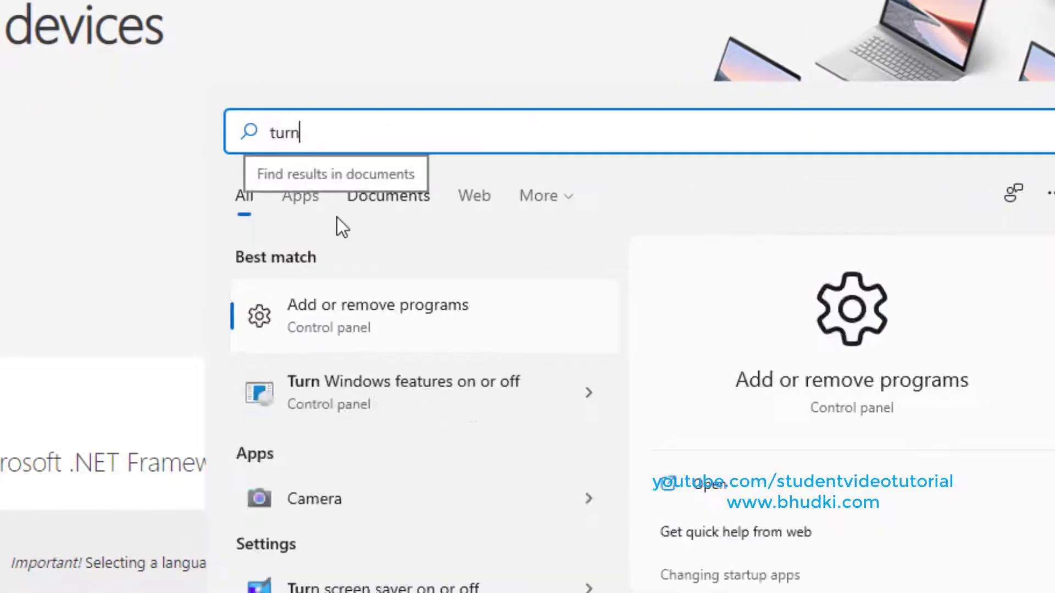
type("on")
key("BackSpace")
key("BackSpace")
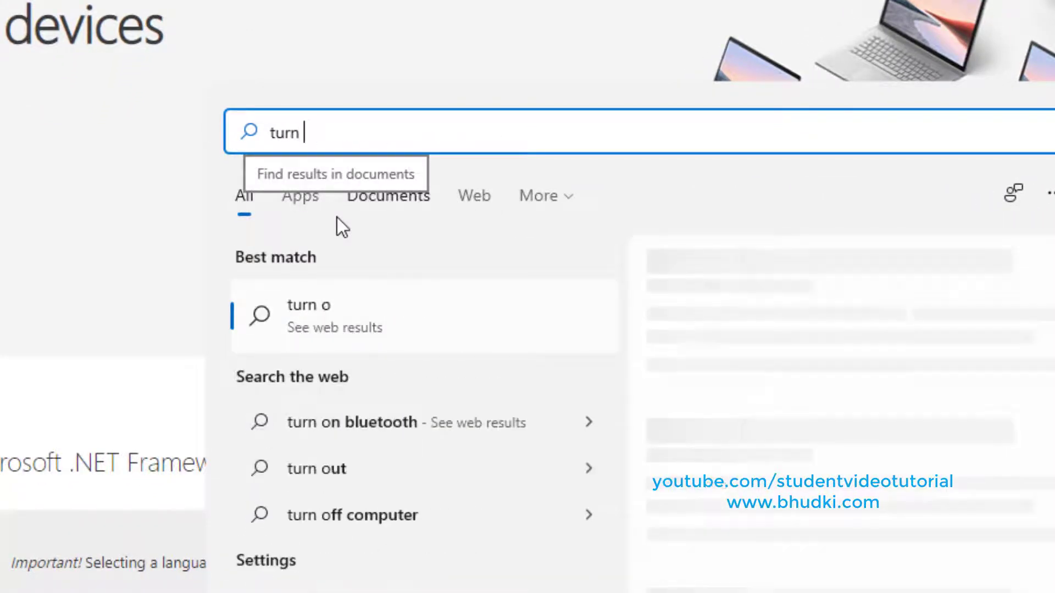
left_click(371, 314)
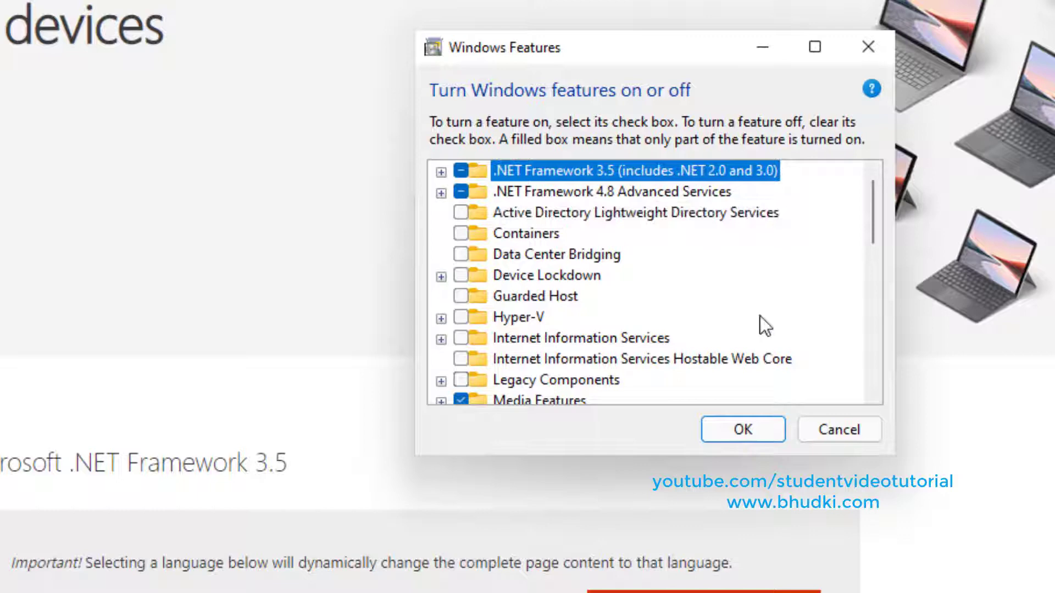
Enable .NET Framework 3.5 with both WCF sub-features and let Windows Update fetch the files
left_click(441, 171)
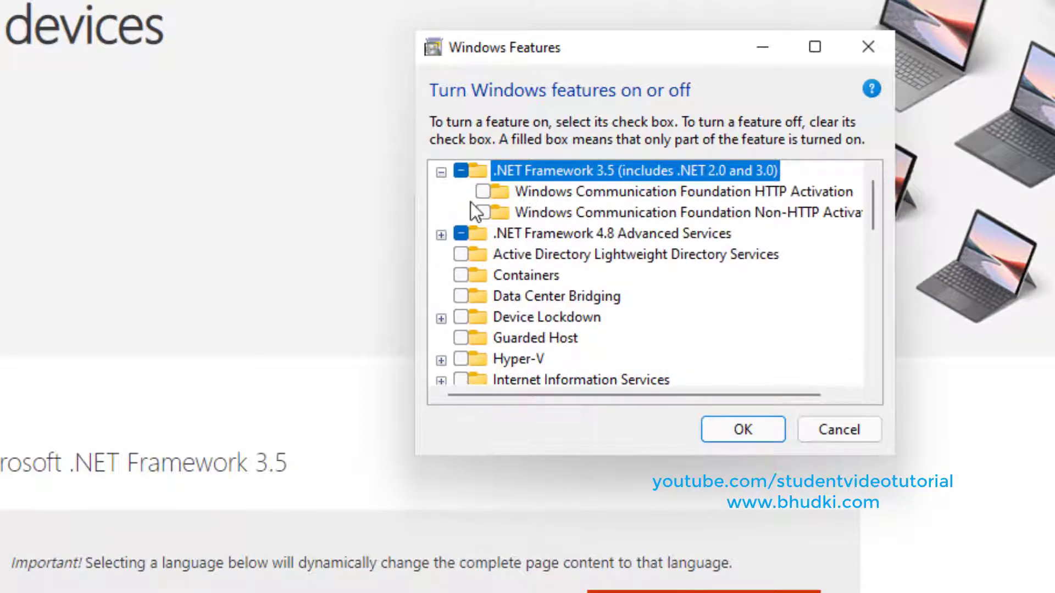
left_click(483, 192)
left_click(483, 213)
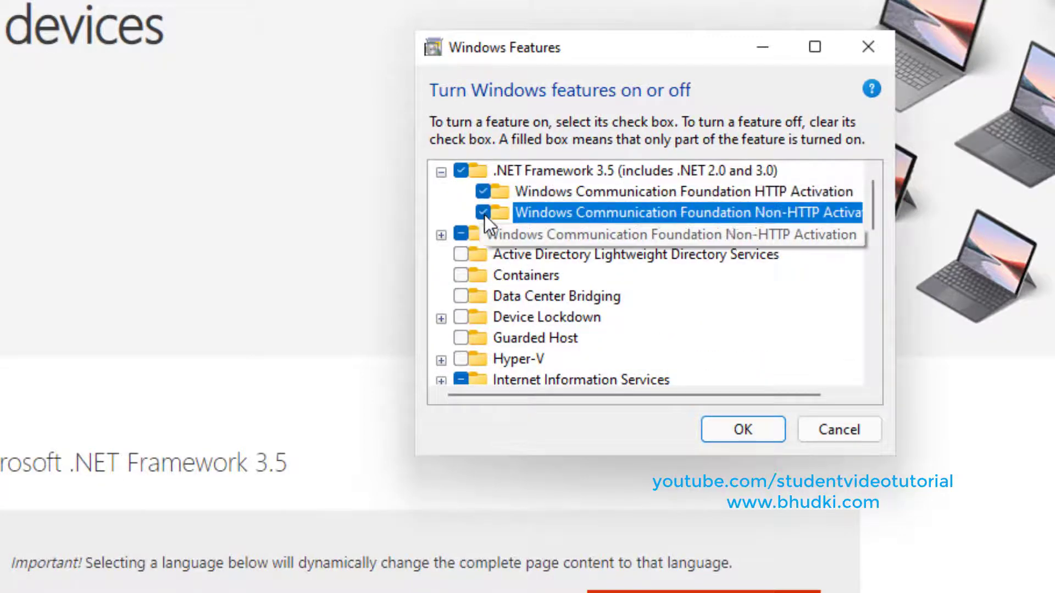
left_click(724, 432)
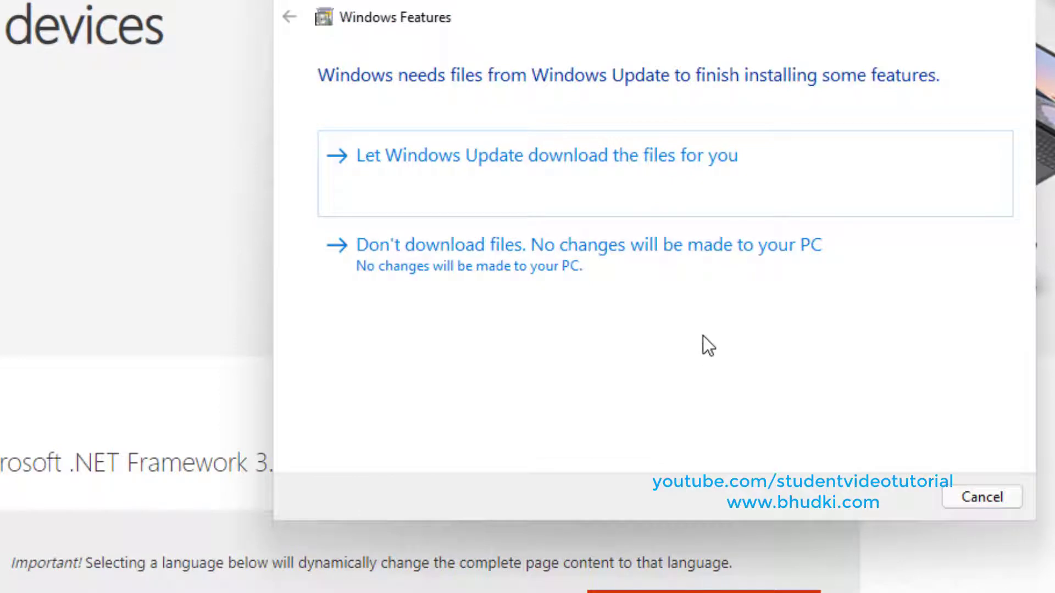
left_click(464, 211)
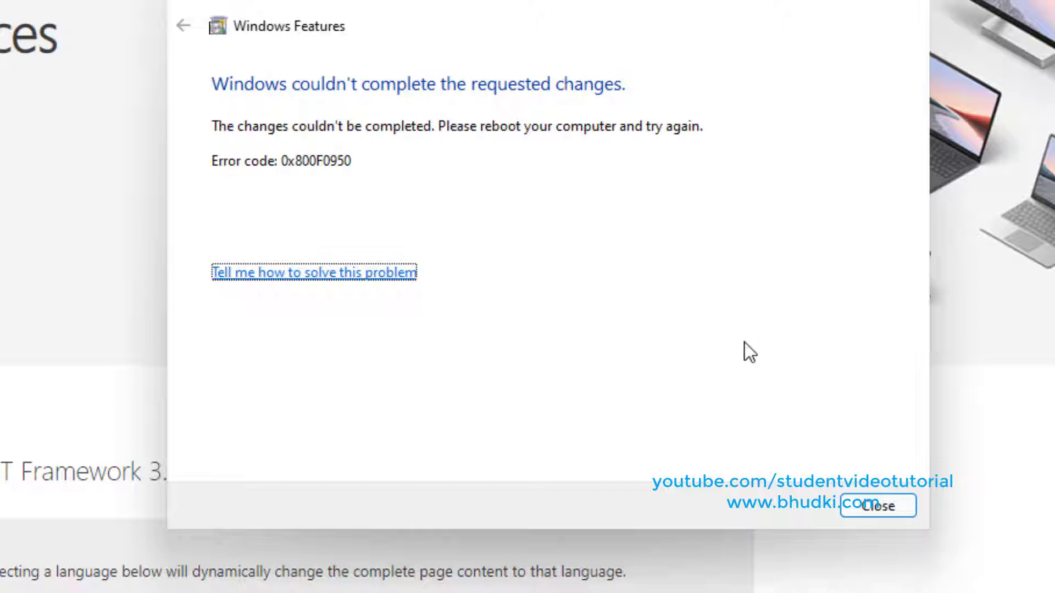
Close the failure message and browse into the W11 (E:) install drive
left_click(849, 501)
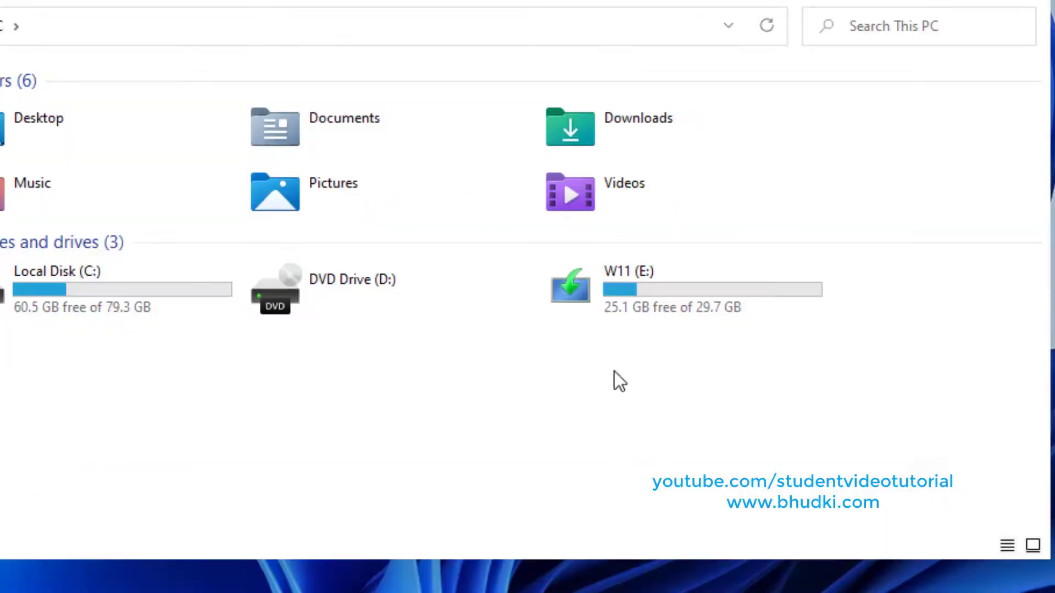
double_click(644, 290)
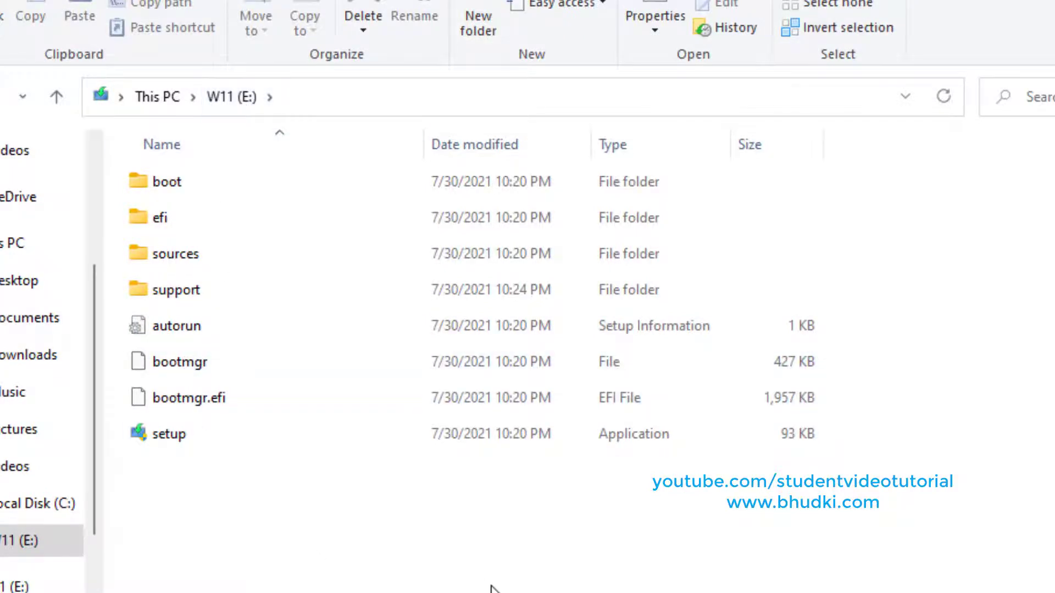
Search 'cmd' and launch Command Prompt as administrator, approving the UAC prompt
key("super+s")
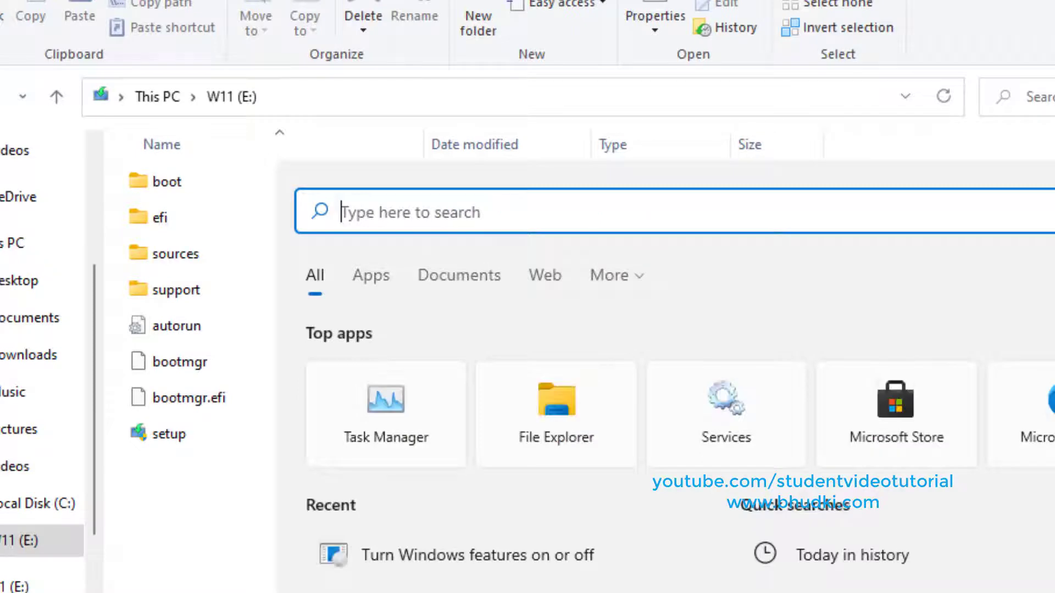
type("cm")
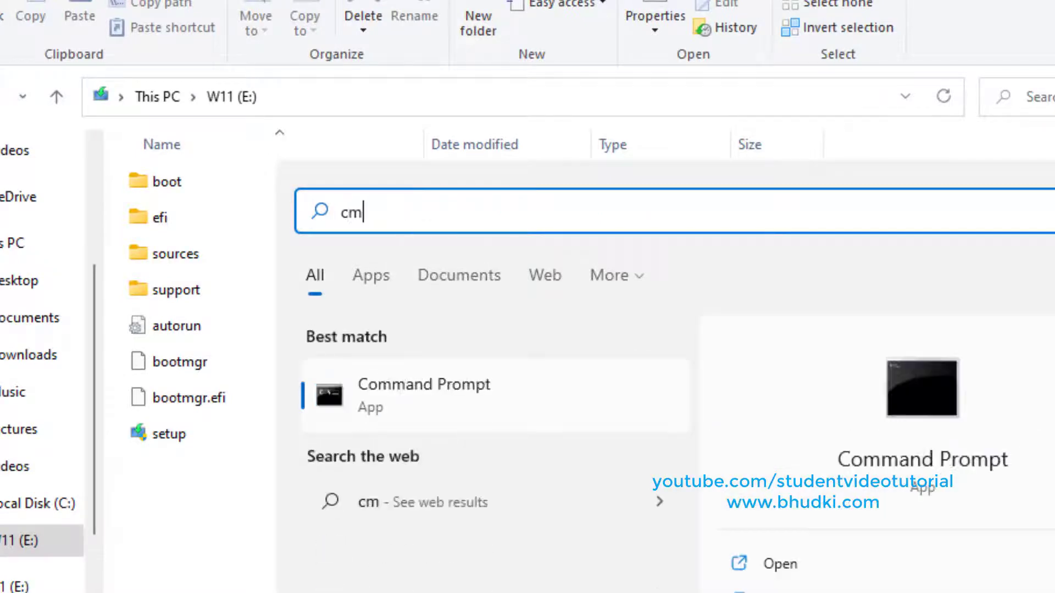
type("d")
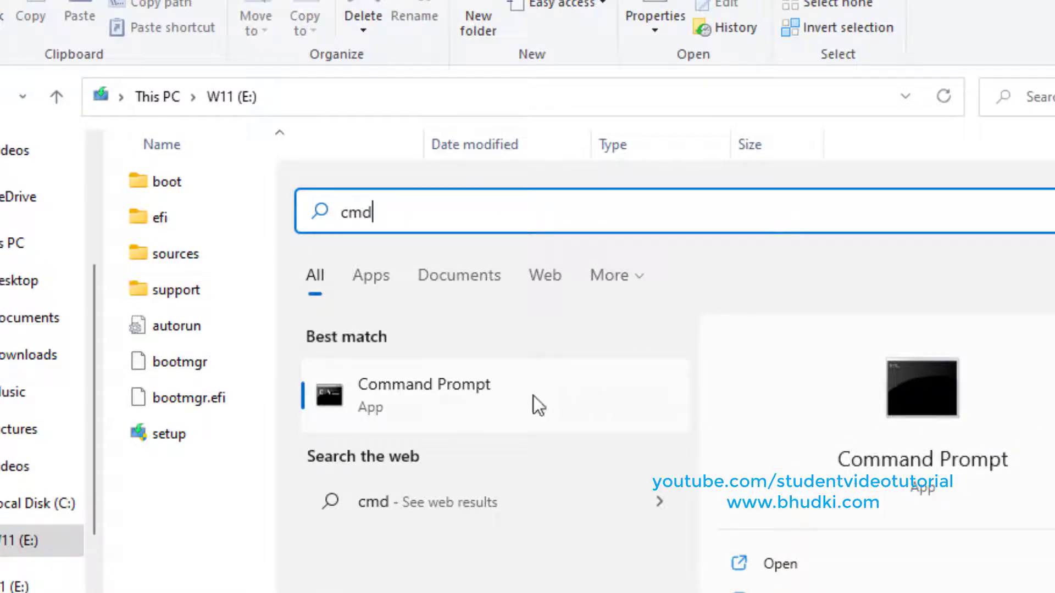
right_click(528, 396)
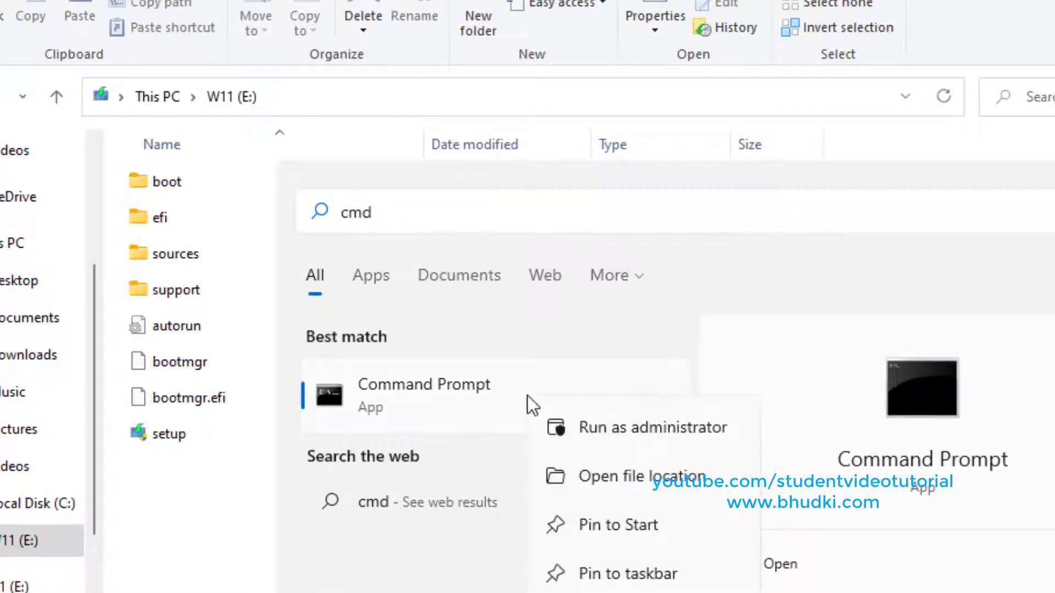
left_click(590, 438)
left_click(640, 493)
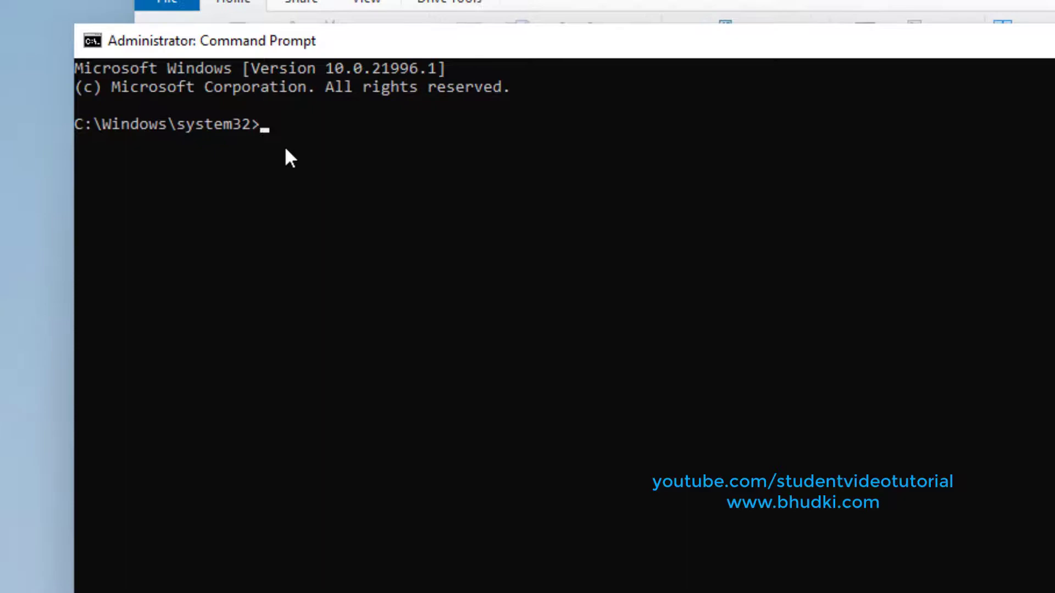
Paste the DISM /Enable-Feature NetFx3 command and change its source drive from d: to e:
right_click(791, 235)
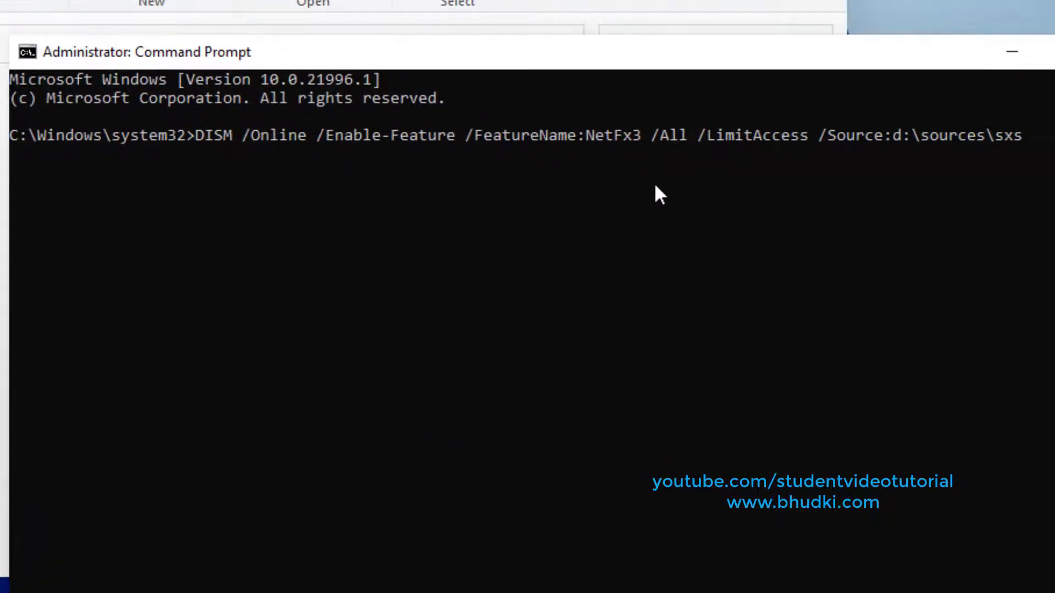
key("Left")
key("Left")
key("Left")
key("Left")
key("Left")
key("Left")
key("Left")
key("Left")
key("Left")
key("Left")
key("Left")
key("BackSpace")
type("e")
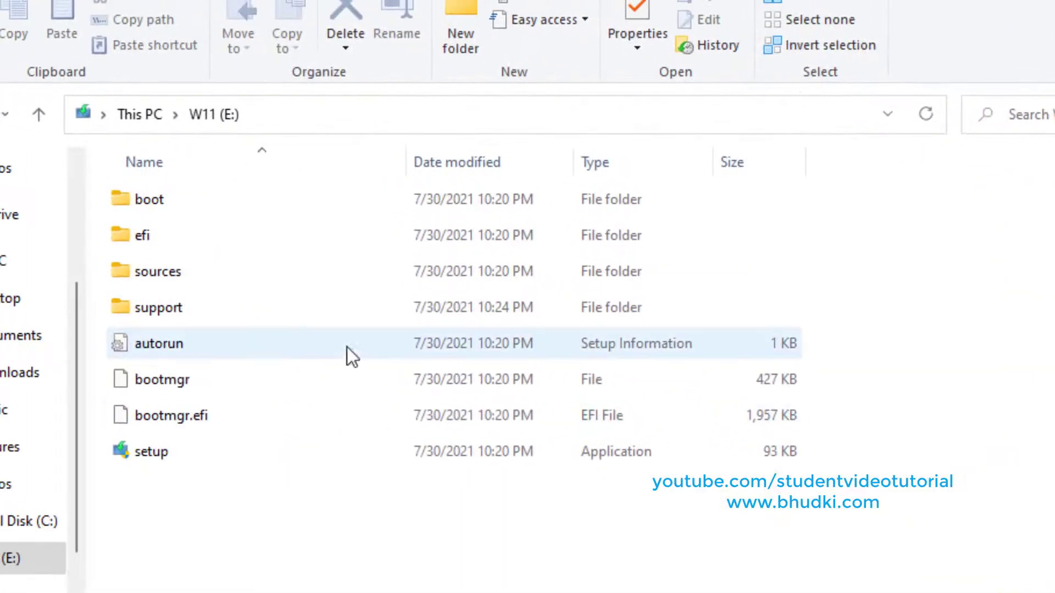
Confirm the sxs folder exists inside E:\sources in File Explorer
double_click(149, 276)
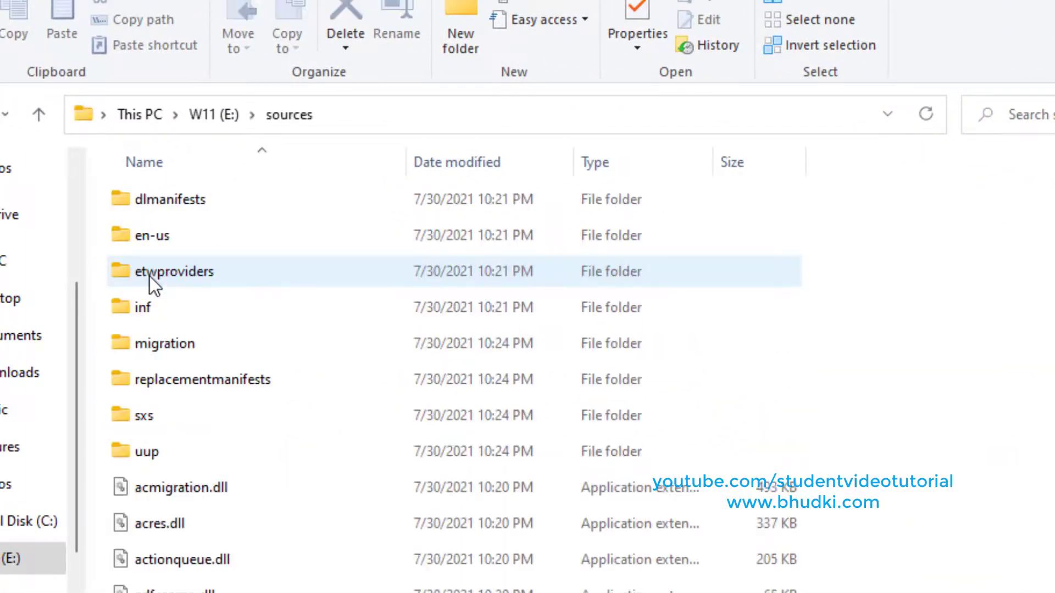
left_click(158, 411)
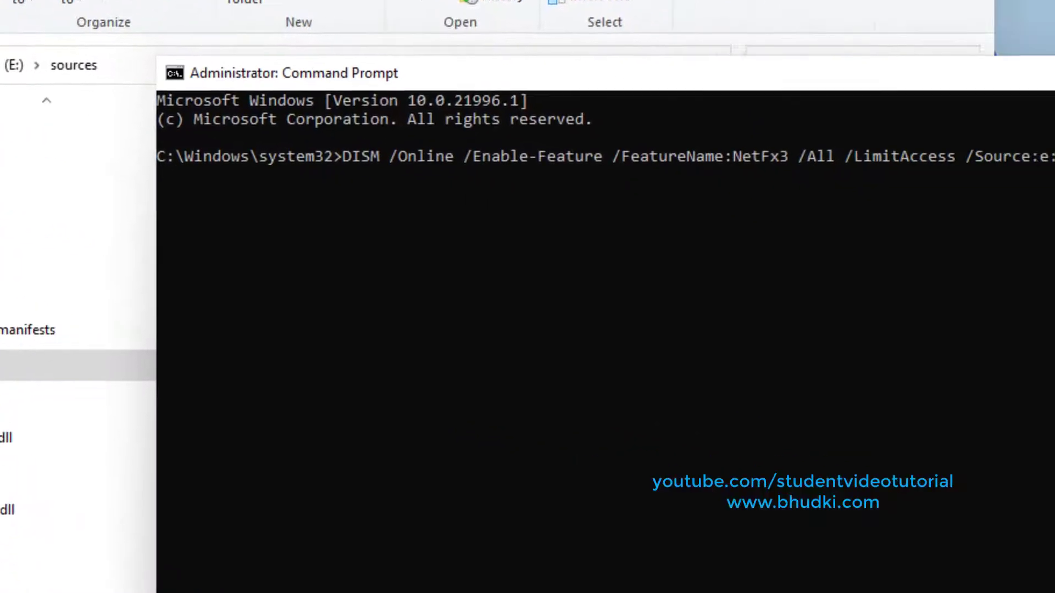
Run the DISM command enabling NetFx3 from e:\sources\sxs
key("End")
key("Escape")
key("Right")
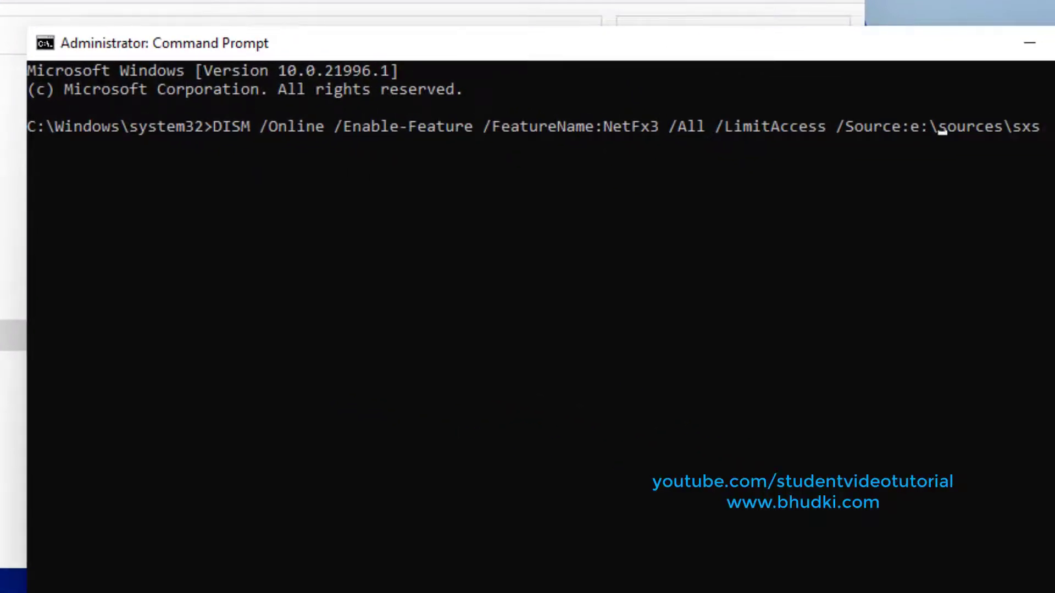
key("Right")
key("Right")
key("Right")
key("Right")
key("Right")
key("Right")
key("Right")
key("Right")
key("Right")
key("Return")
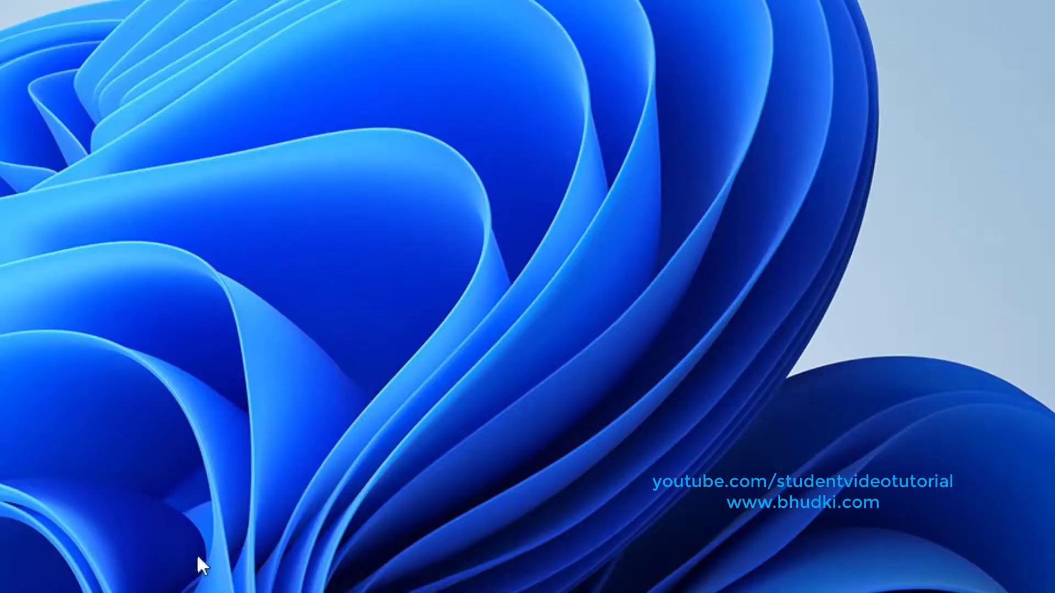
Reopen Turn Windows features on or off from Windows search
key("super+s")
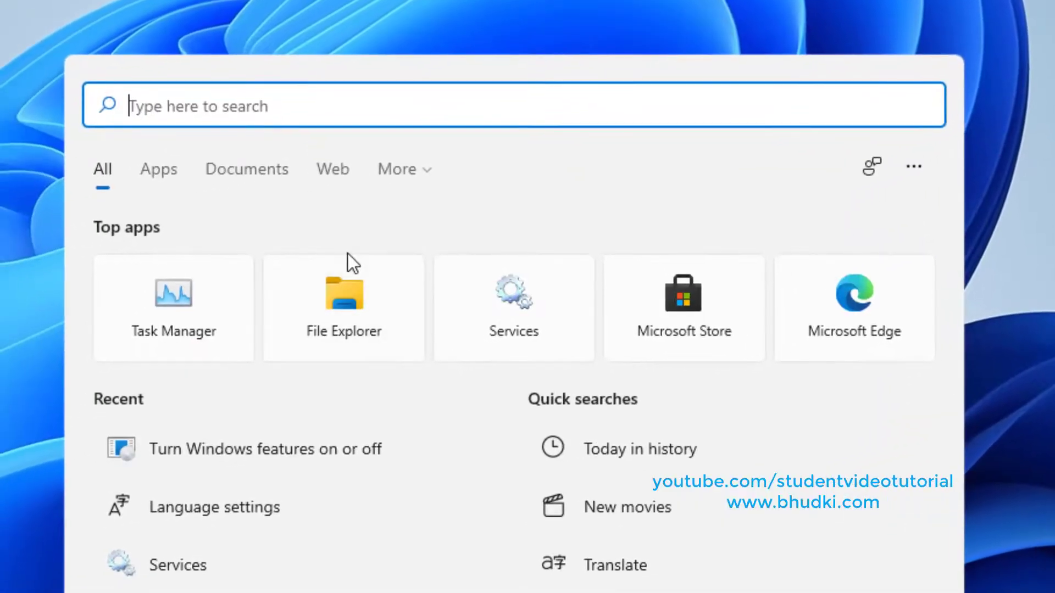
left_click(272, 453)
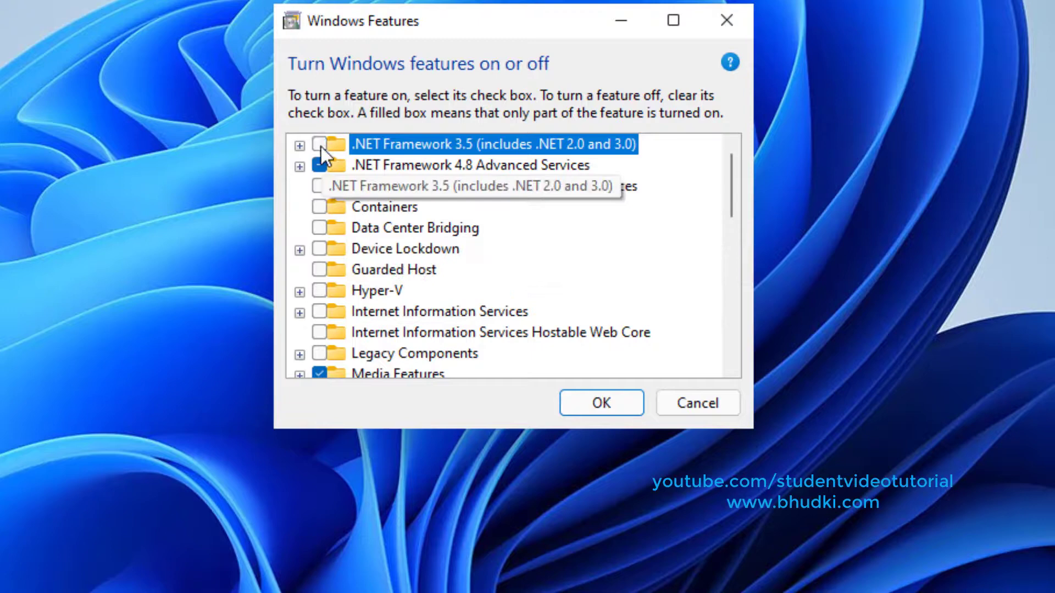
Turn on .NET Framework 3.5 with both WCF HTTP and Non-HTTP Activation and apply the changes
left_click(300, 145)
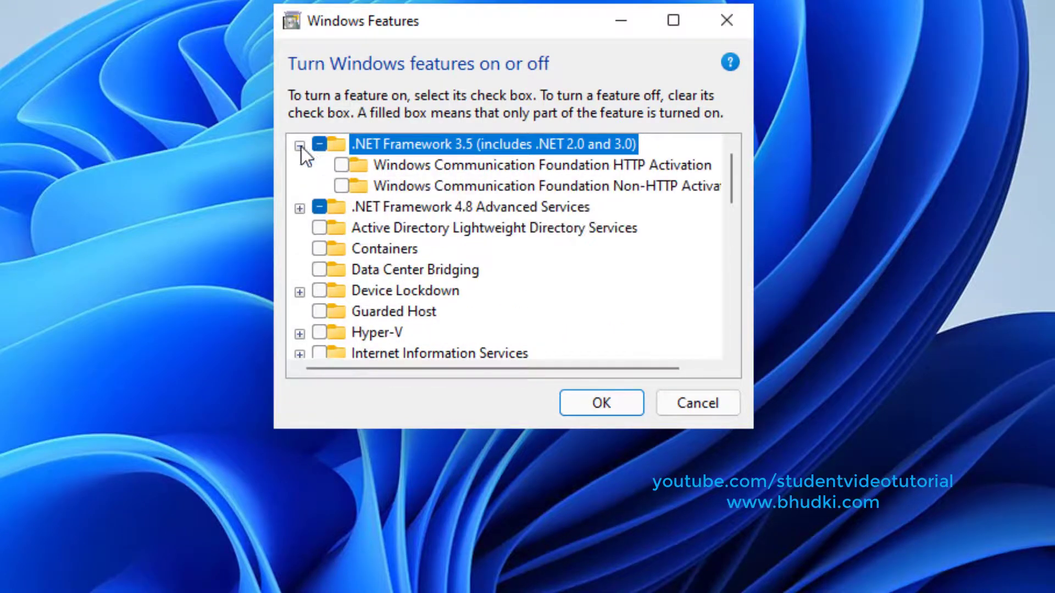
left_click(340, 165)
left_click(343, 190)
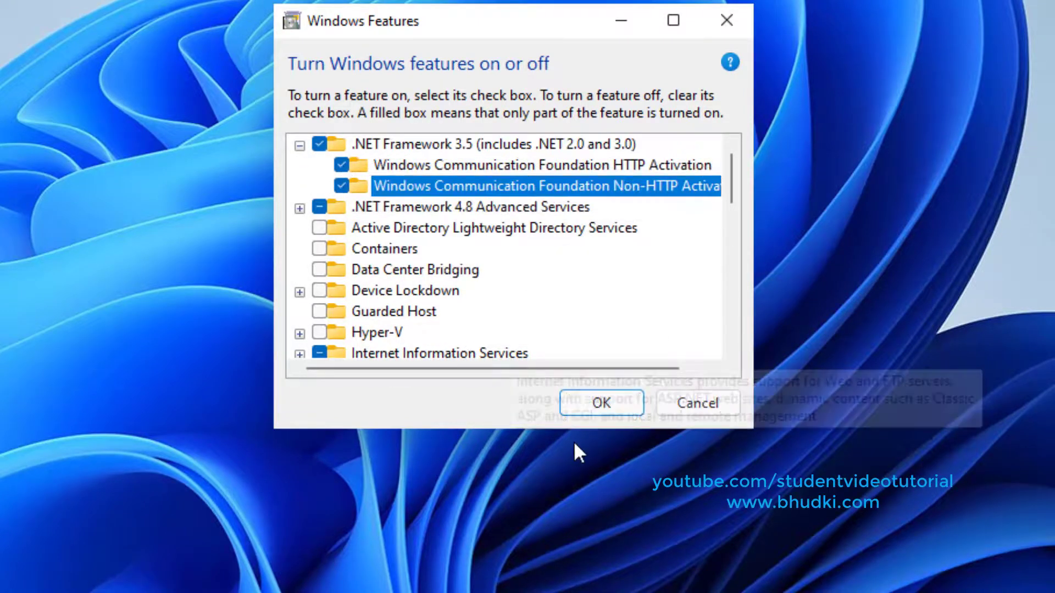
left_click(603, 404)
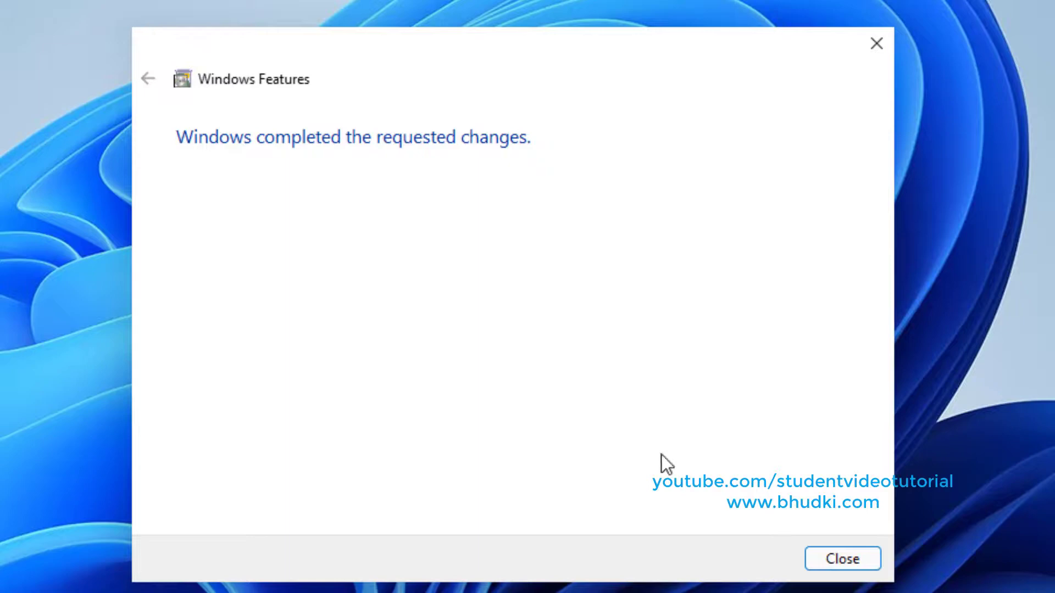
Dismiss the completed-changes notice and refresh the desktop
left_click(847, 555)
right_click(342, 431)
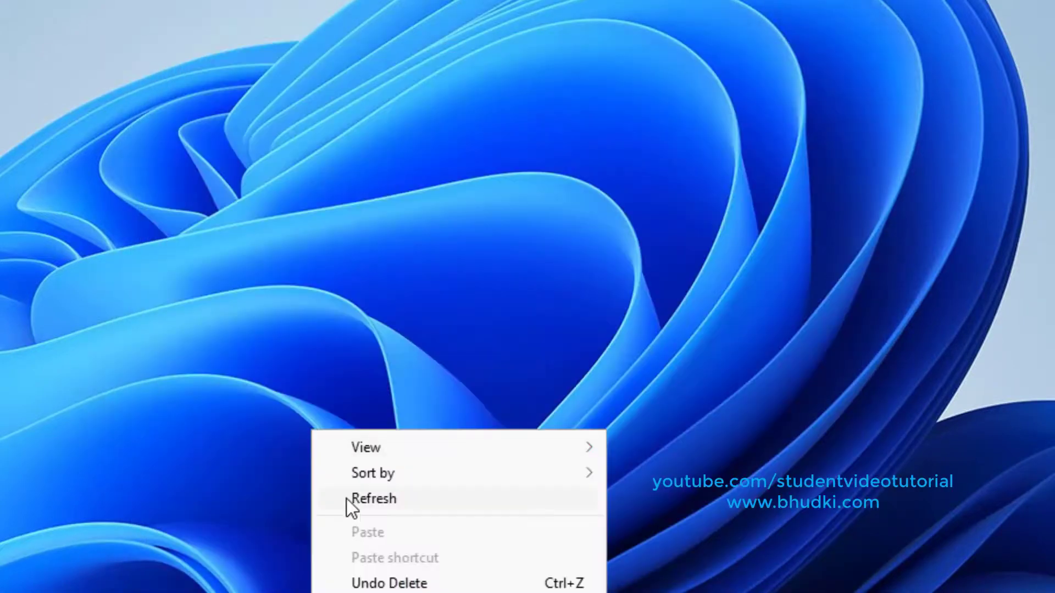
left_click(347, 500)
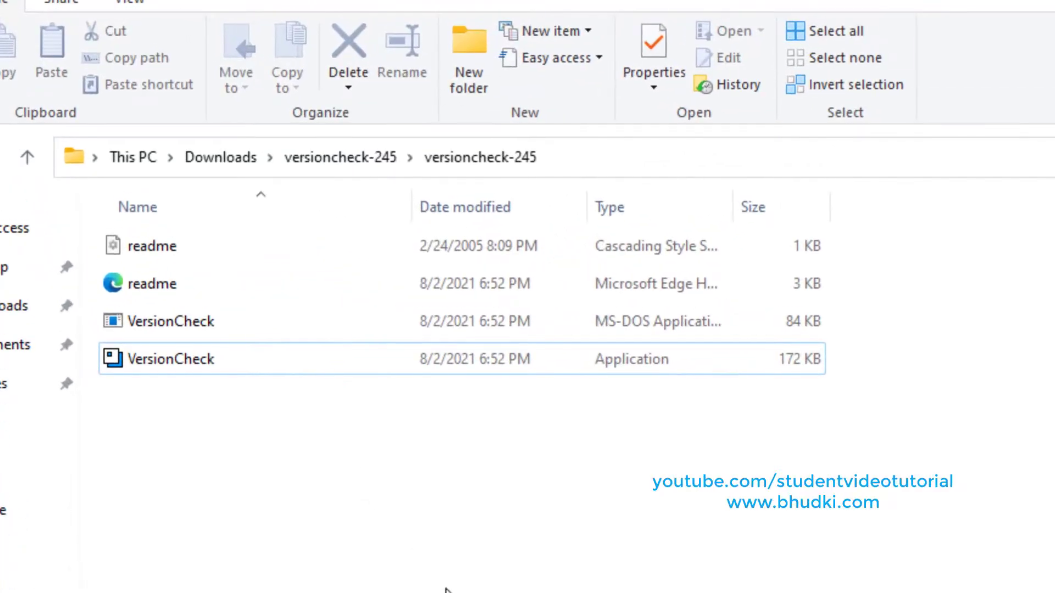